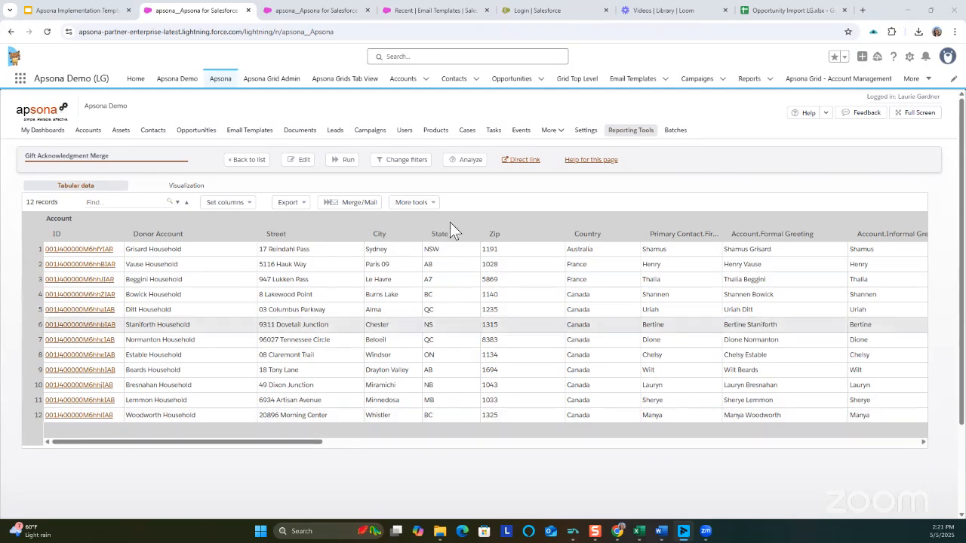
Start a merge from the Gift Acknowledgment Merge report and view the merge types offered for a new merge action.
{"action": "left_click", "coordinate": [359, 204]}
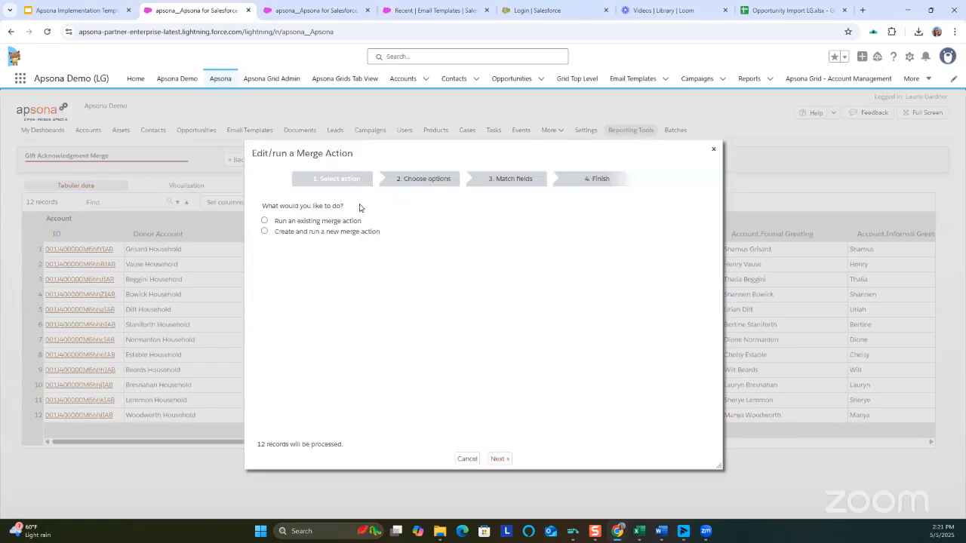
{"action": "left_click", "coordinate": [264, 231]}
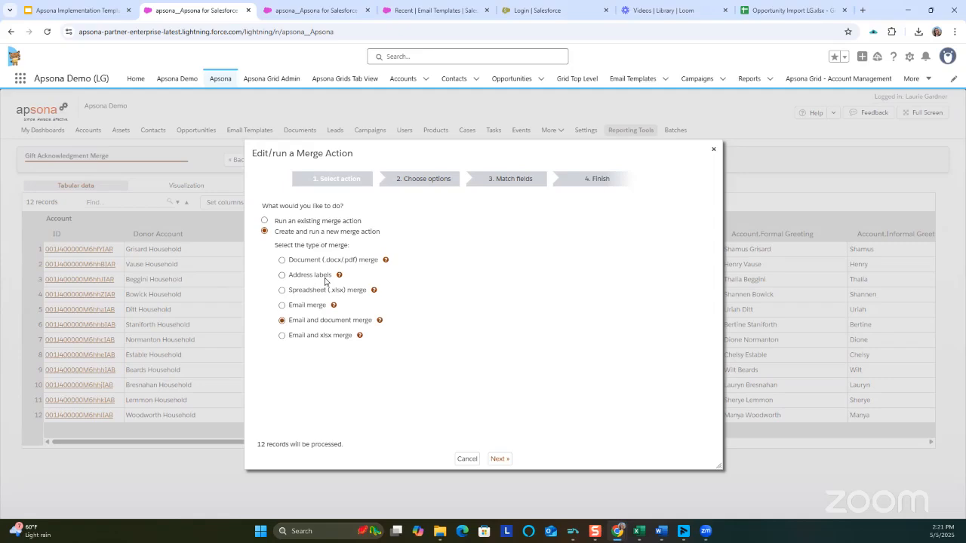
{"action": "mouse_move", "coordinate": [339, 276]}
Choose the existing merge action Gift Ack Email and Doc, enable editing before running it, and proceed to its options.
{"action": "left_click", "coordinate": [264, 220]}
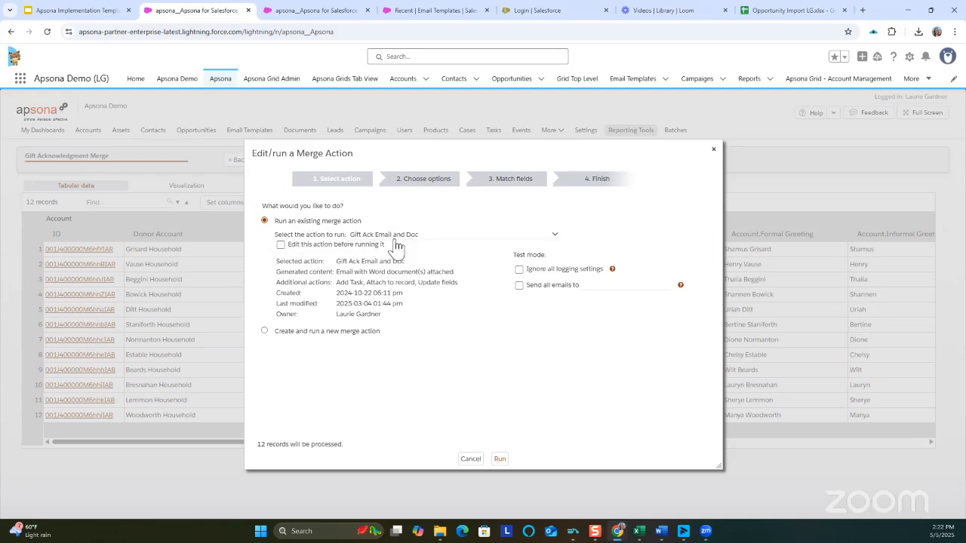
{"action": "left_click", "coordinate": [282, 245]}
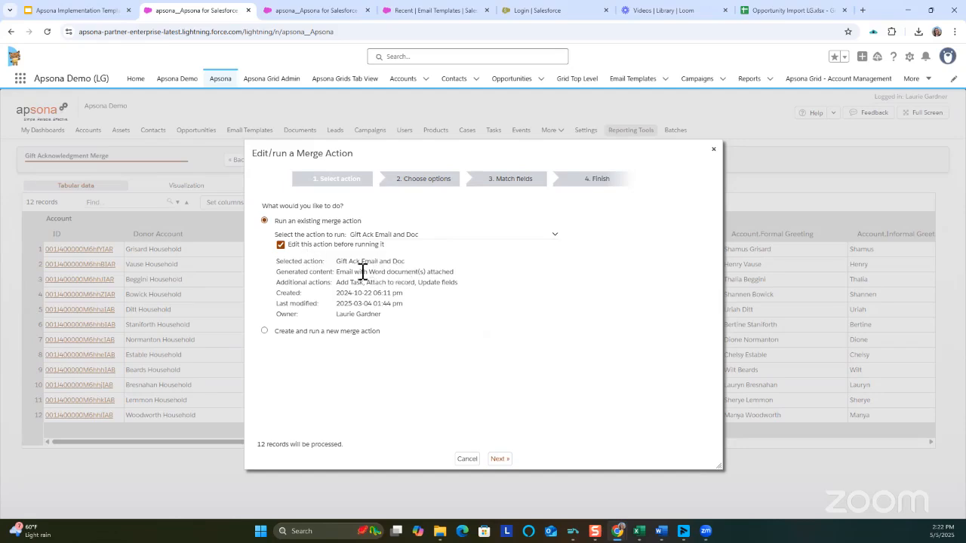
{"action": "left_click_drag", "start_coordinate": [337, 272], "coordinate": [455, 273]}
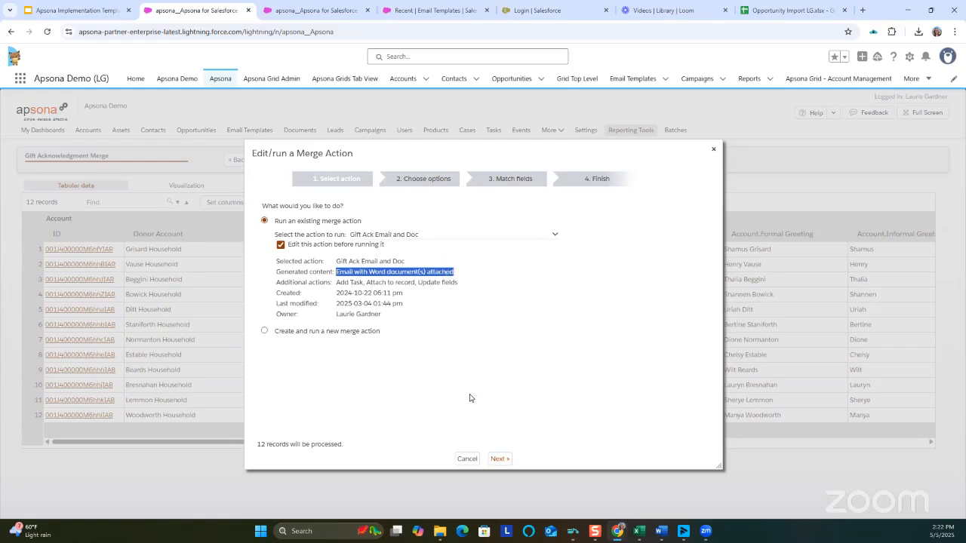
{"action": "left_click", "coordinate": [499, 459]}
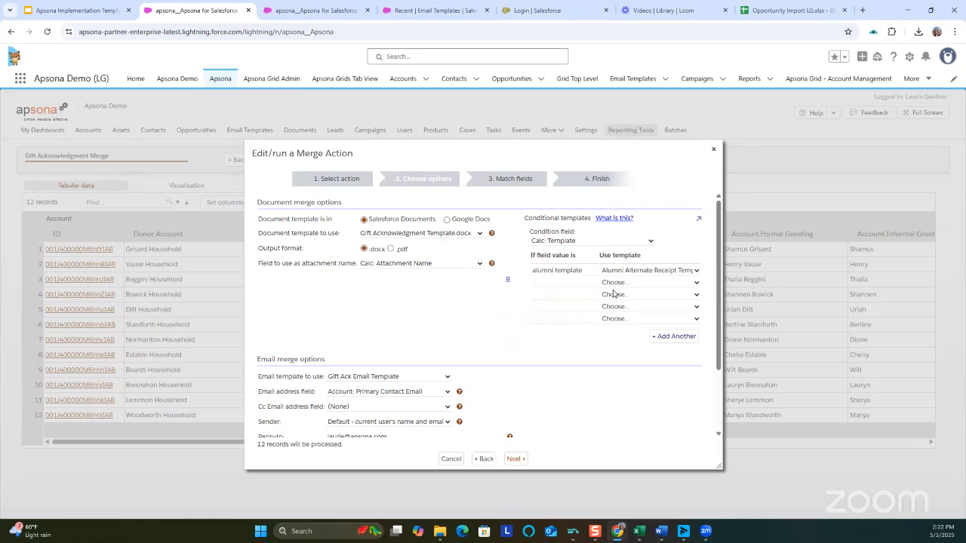
Review the merge action's email options, including the available email templates, address fields, sender and reply-to settings.
{"action": "left_click", "coordinate": [435, 381]}
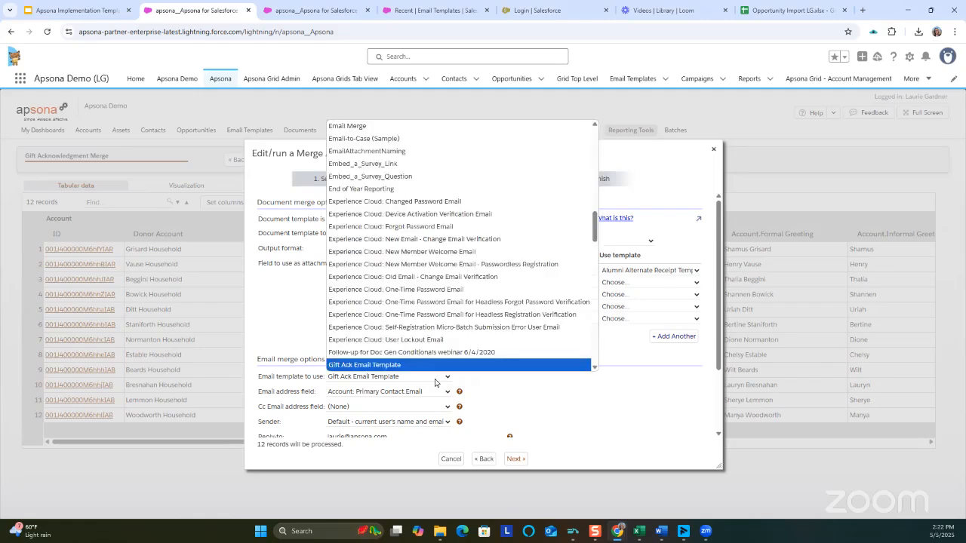
{"action": "left_click", "coordinate": [626, 369]}
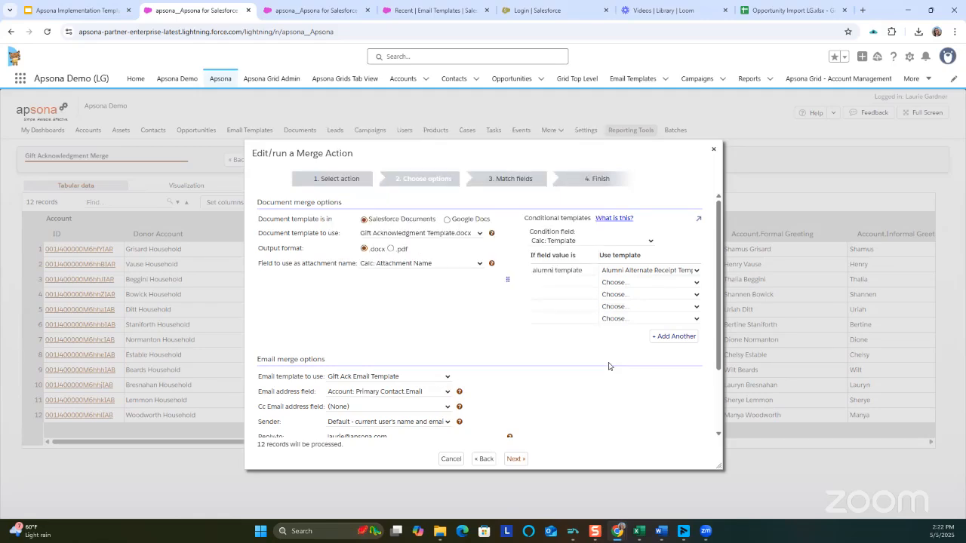
{"action": "scroll", "coordinate": [578, 364], "scroll_direction": "down", "scroll_amount": 1}
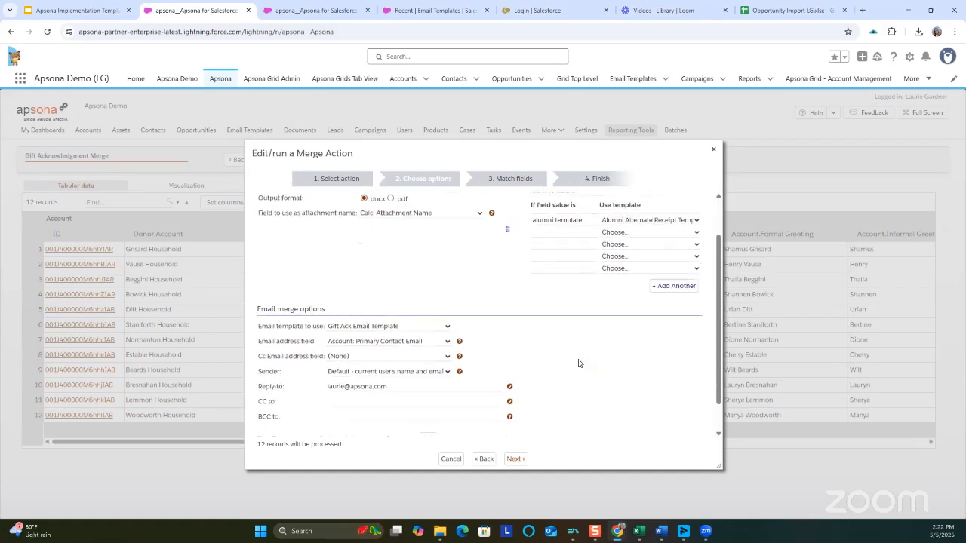
{"action": "scroll", "coordinate": [579, 364], "scroll_direction": "down", "scroll_amount": 1}
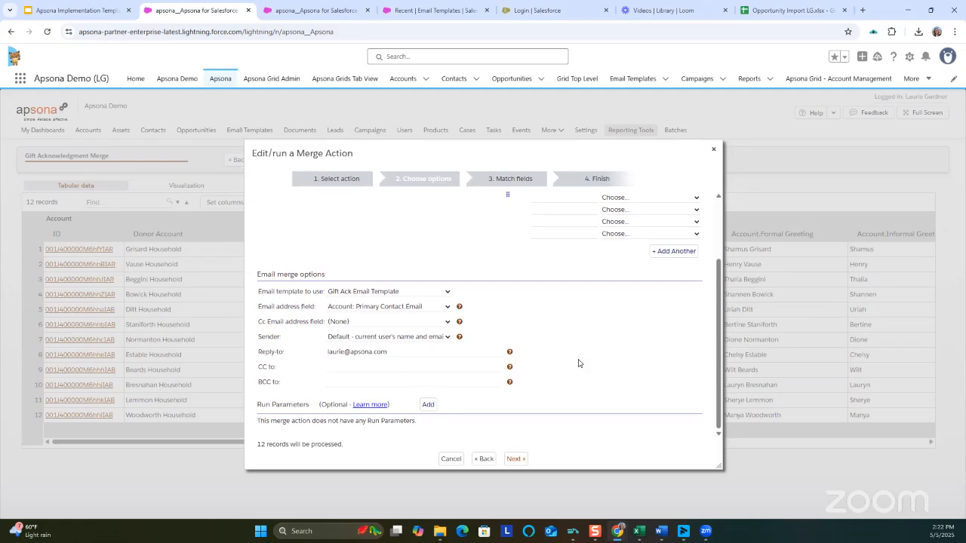
{"action": "left_click", "coordinate": [304, 17]}
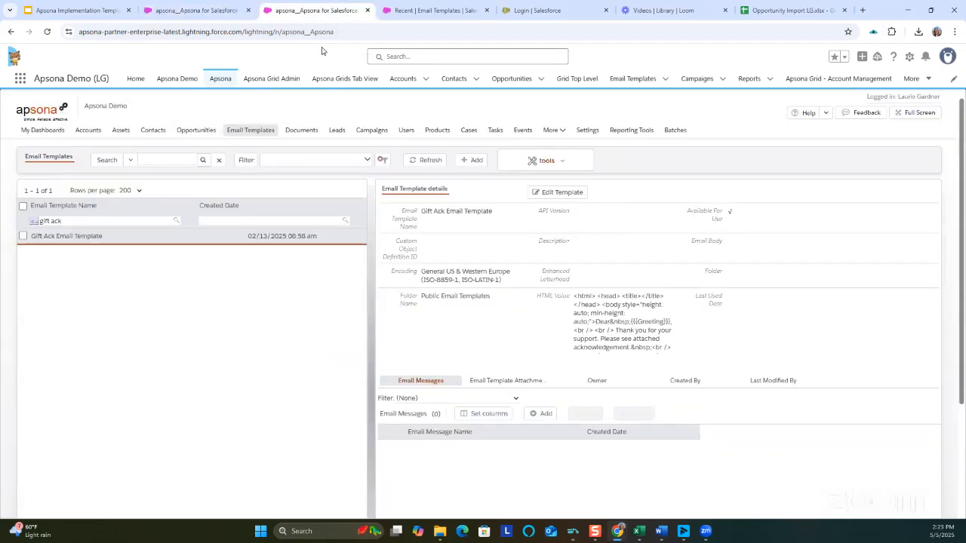
{"action": "mouse_move", "coordinate": [264, 133]}
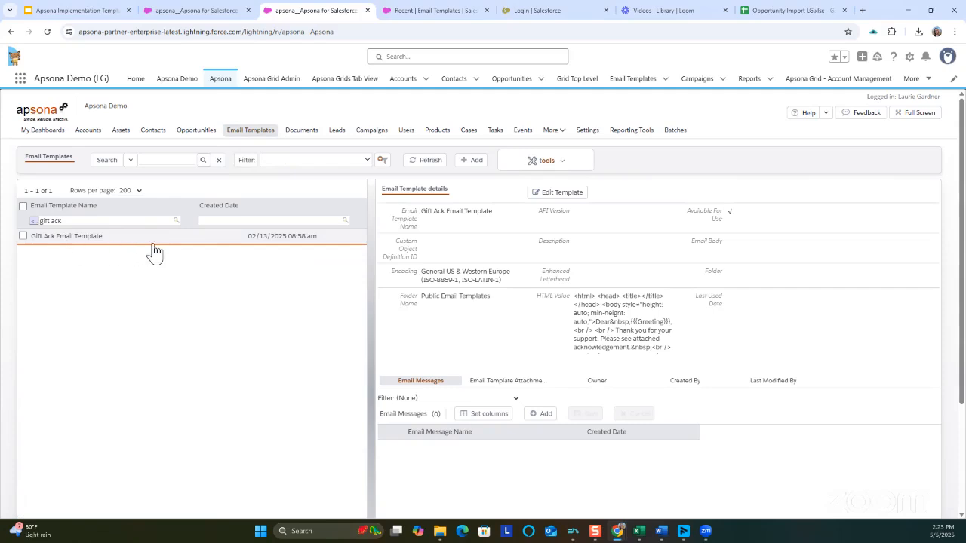
{"action": "left_click", "coordinate": [562, 193]}
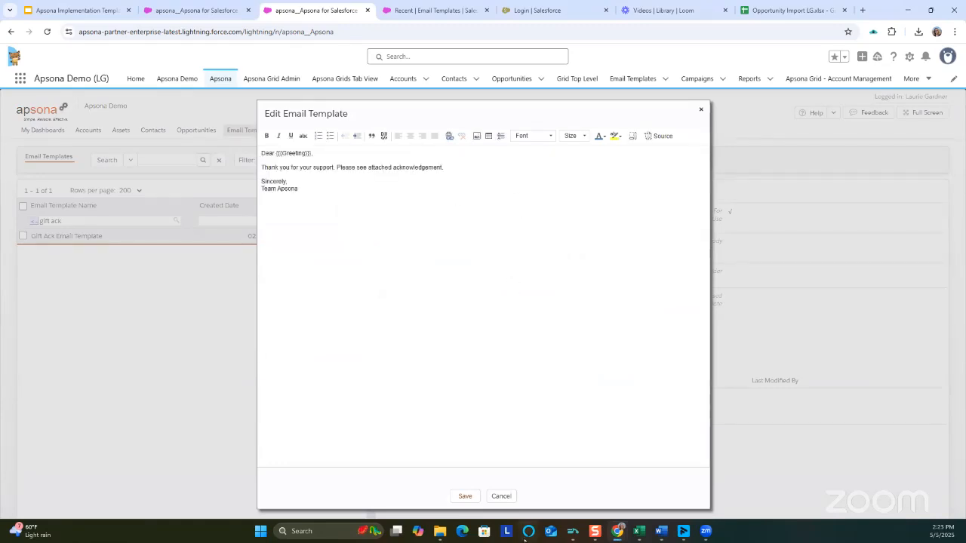
{"action": "left_click", "coordinate": [502, 496]}
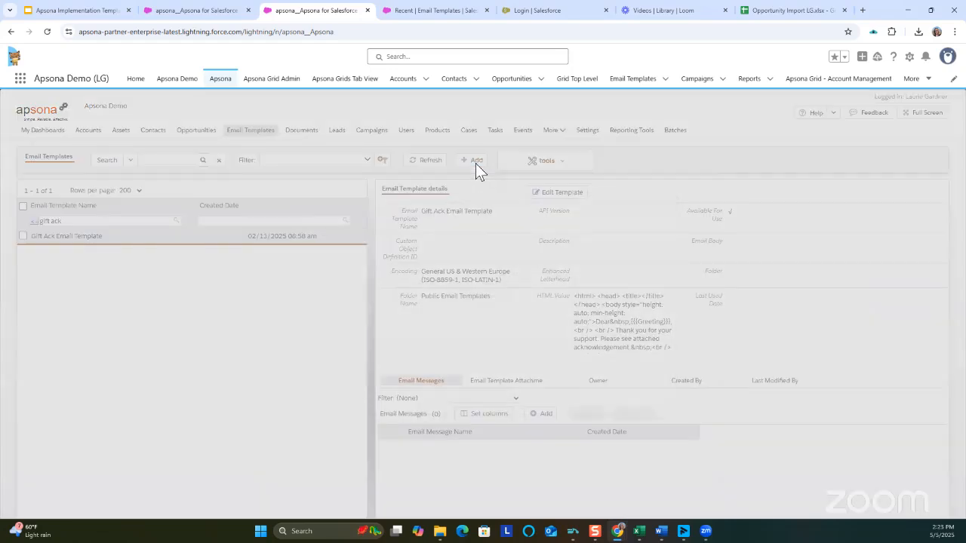
View the fields of Apsona's form for adding an email template record, and cancel it.
{"action": "left_click", "coordinate": [474, 161]}
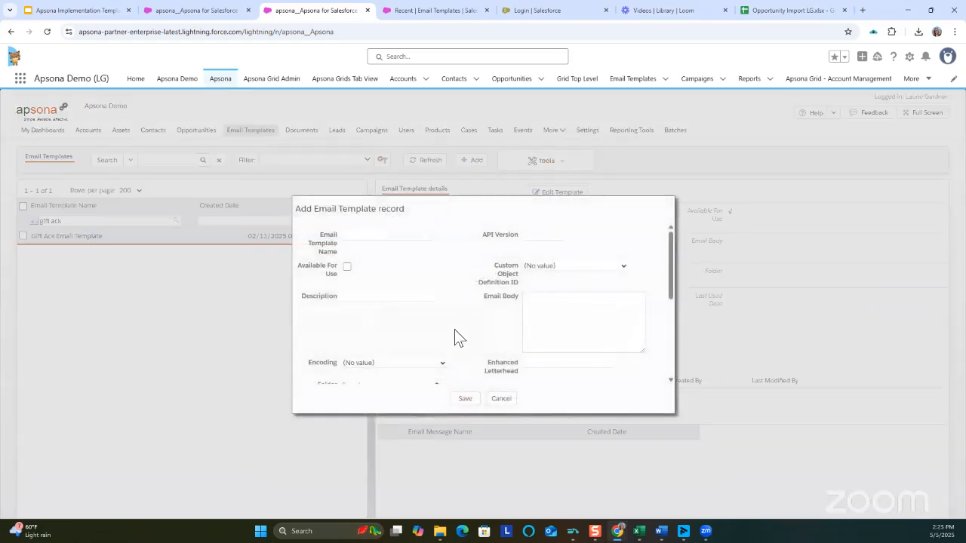
{"action": "scroll", "coordinate": [463, 317], "scroll_direction": "down", "scroll_amount": 5}
{"action": "scroll", "coordinate": [464, 317], "scroll_direction": "up", "scroll_amount": 5}
{"action": "left_click", "coordinate": [503, 399]}
View the New Email Template form in Salesforce's own Email Templates list, and return to the merge action.
{"action": "left_click", "coordinate": [411, 12]}
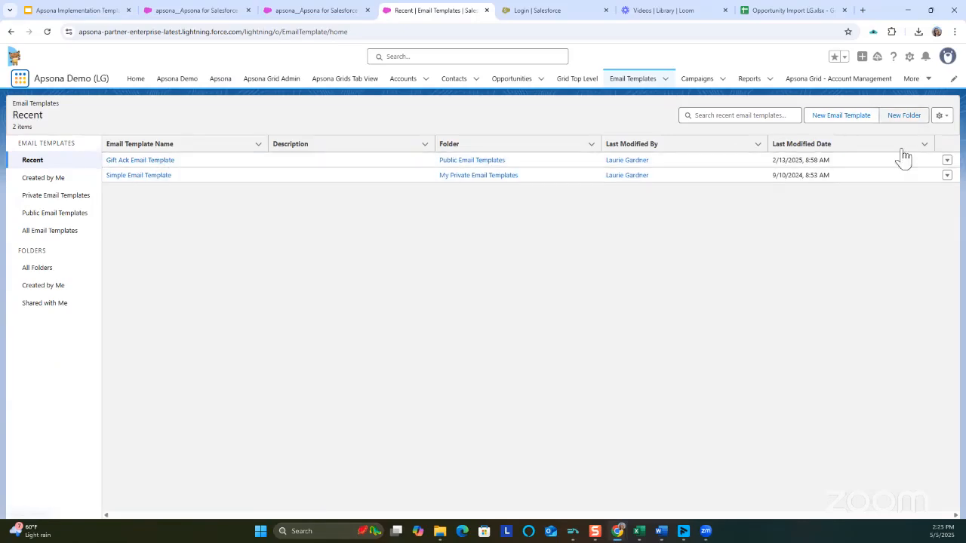
{"action": "left_click", "coordinate": [851, 117]}
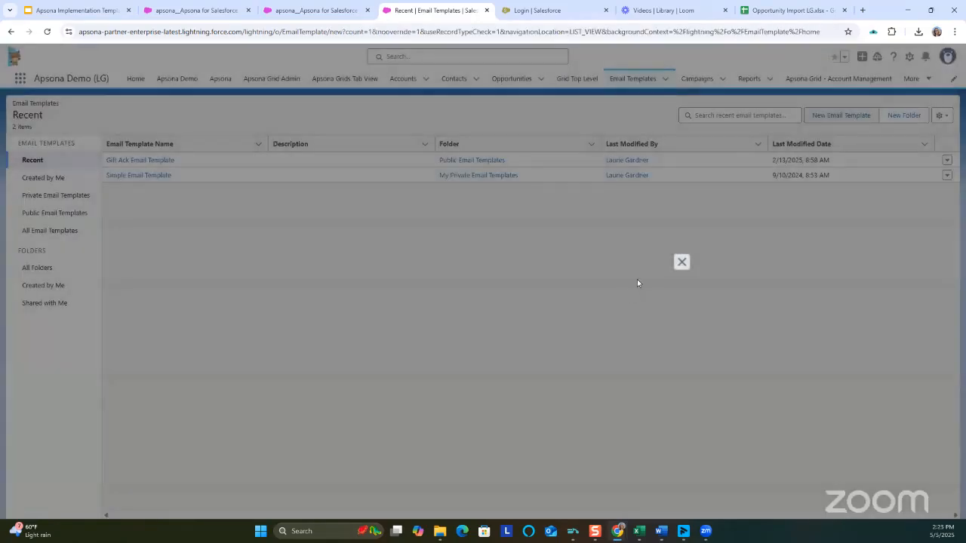
{"action": "left_click", "coordinate": [169, 17]}
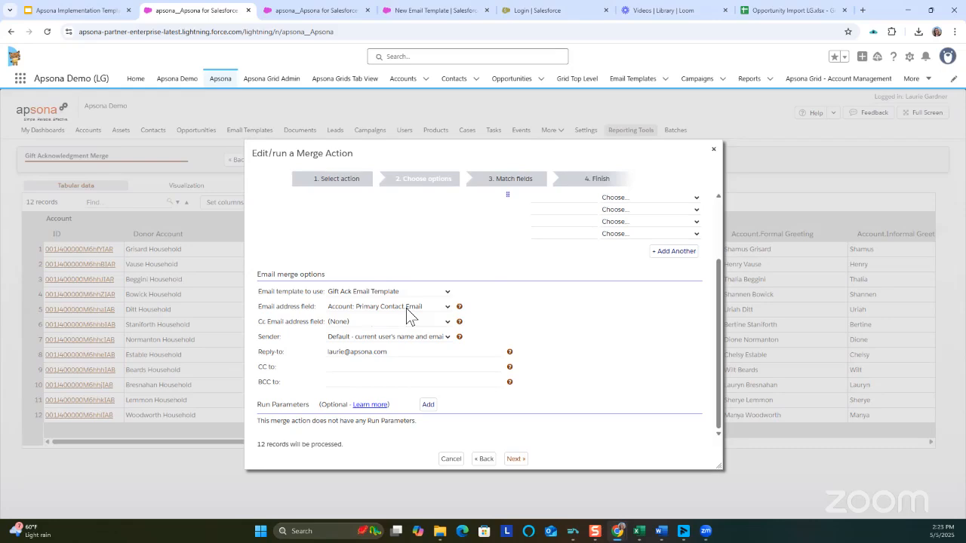
Check the sender choices for the email merge and review how the document and email template merge fields are matched.
{"action": "left_click", "coordinate": [431, 337]}
{"action": "left_click", "coordinate": [423, 336]}
{"action": "left_click", "coordinate": [519, 460]}
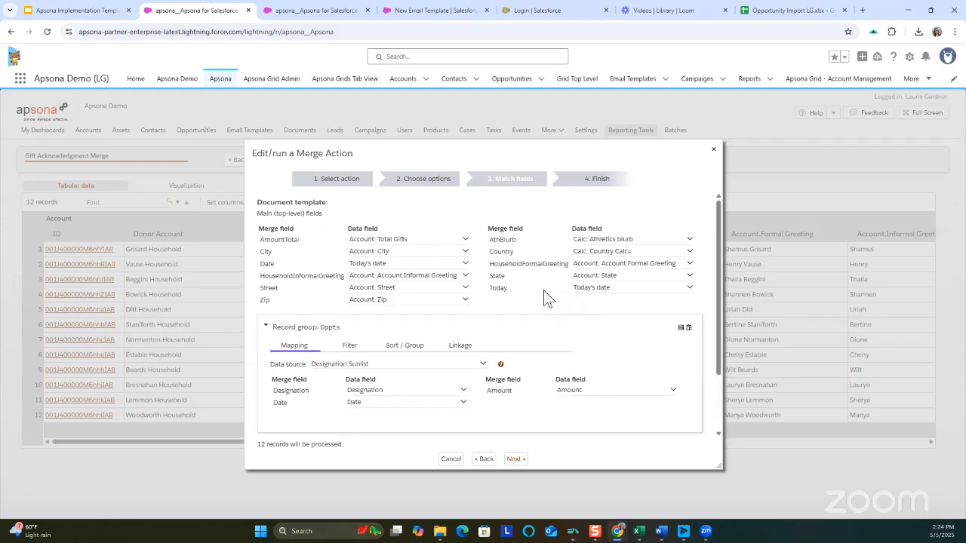
{"action": "left_click_drag", "start_coordinate": [718, 299], "coordinate": [709, 390]}
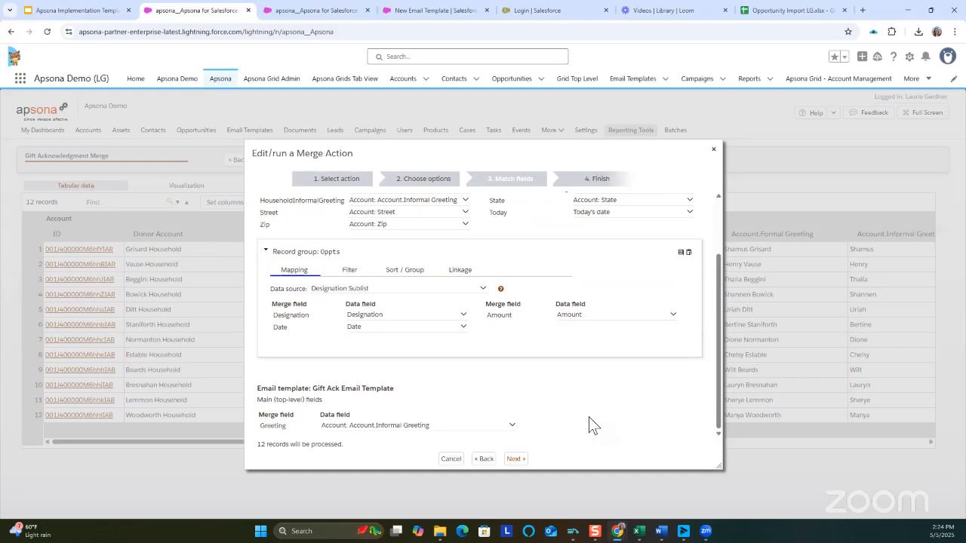
In the finishing email options, enable saving each sent email to the Account's Activity History and sending all emails to the test address only.
{"action": "left_click", "coordinate": [514, 459]}
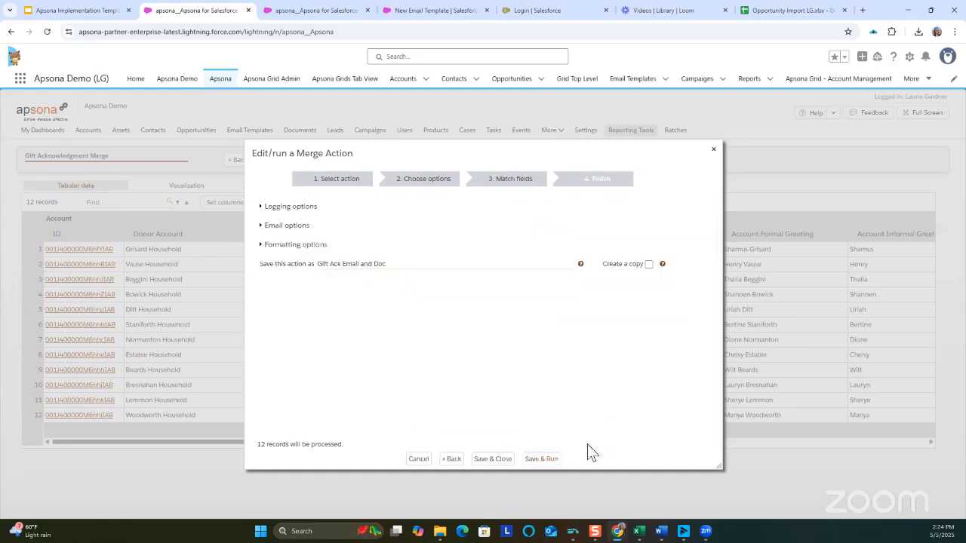
{"action": "left_click", "coordinate": [262, 226]}
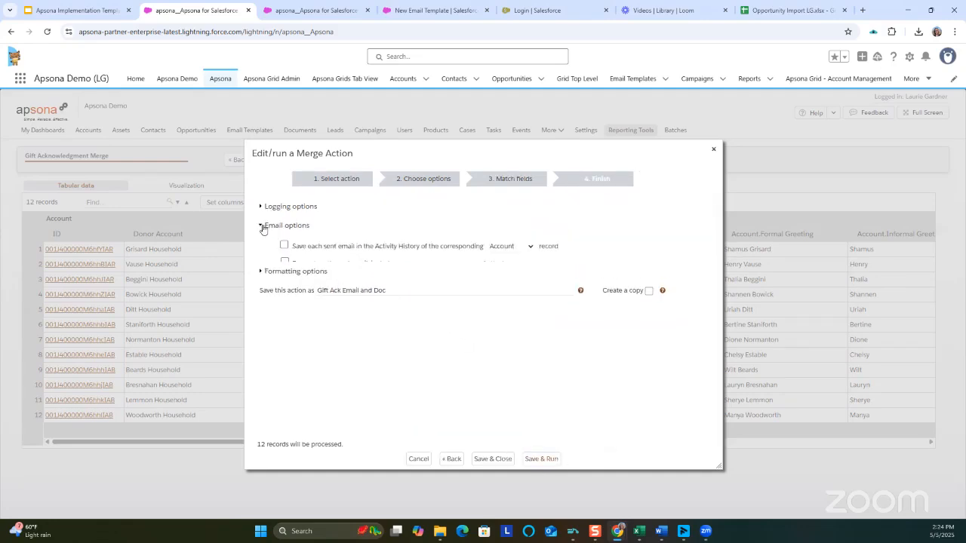
{"action": "left_click", "coordinate": [283, 246]}
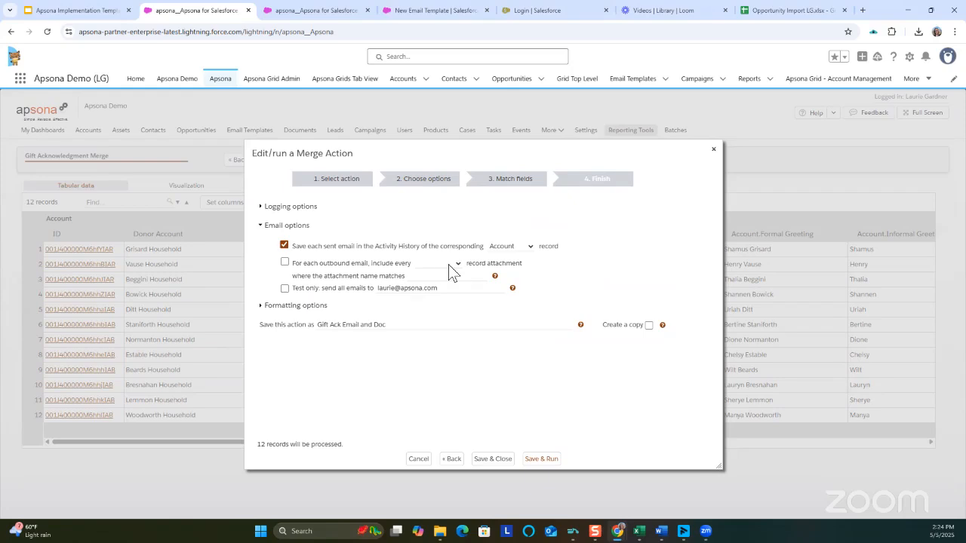
{"action": "left_click", "coordinate": [284, 289]}
Return to action selection, turn off editing before running, and enable test mode to send all emails to the test address and ignore all logging settings.
{"action": "left_click", "coordinate": [454, 460]}
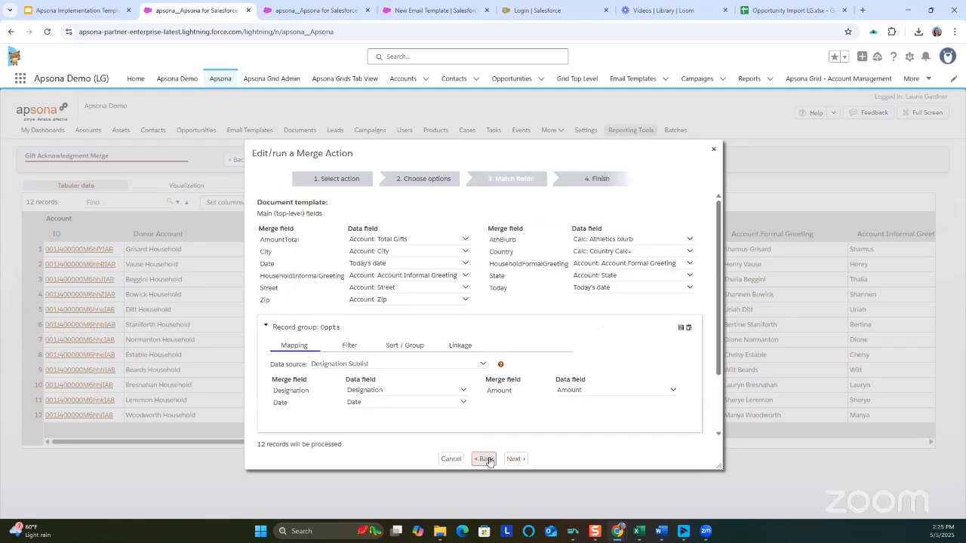
{"action": "left_click", "coordinate": [486, 460]}
{"action": "left_click", "coordinate": [486, 460]}
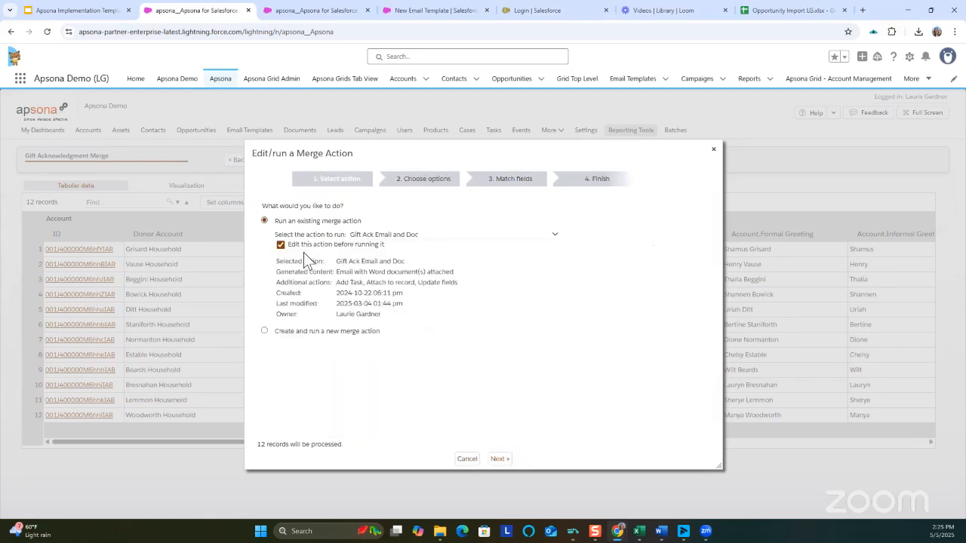
{"action": "left_click", "coordinate": [281, 245]}
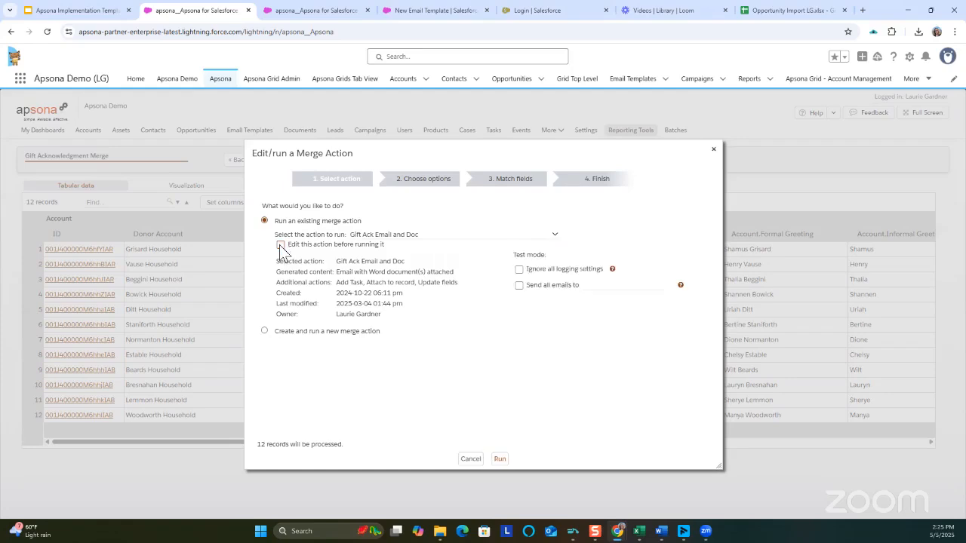
{"action": "left_click", "coordinate": [518, 286]}
{"action": "left_click", "coordinate": [520, 270]}
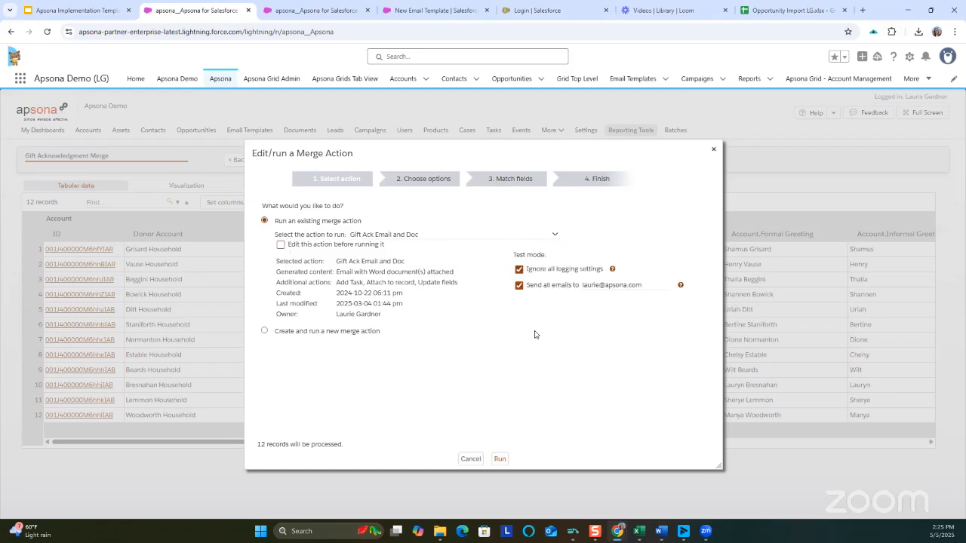